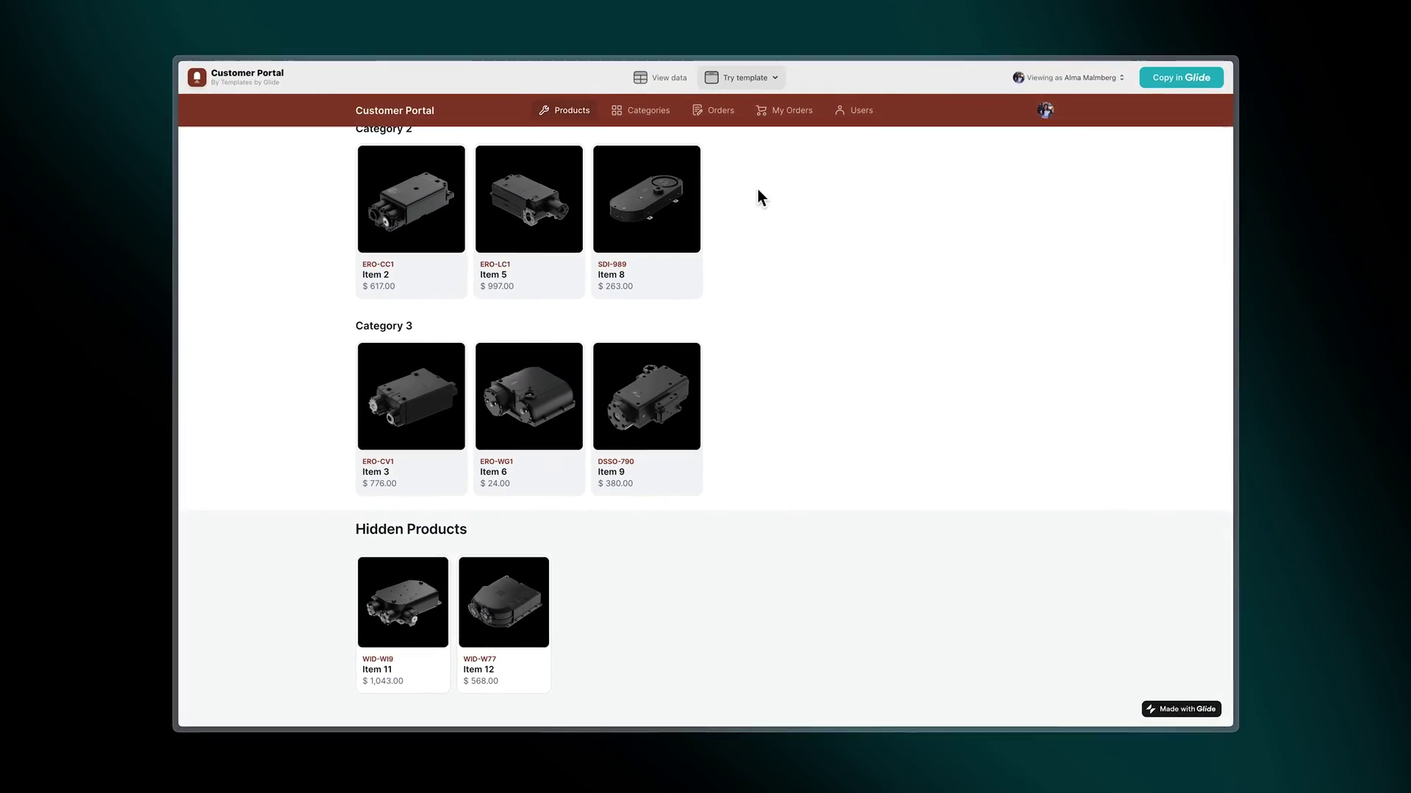
# Step: Browse Categories to Item 8, move the ERO-LI1 order into Processing, and open ERO-LC1
pyautogui.click(649, 109)
pyautogui.click(640, 199)
pyautogui.click(640, 278)
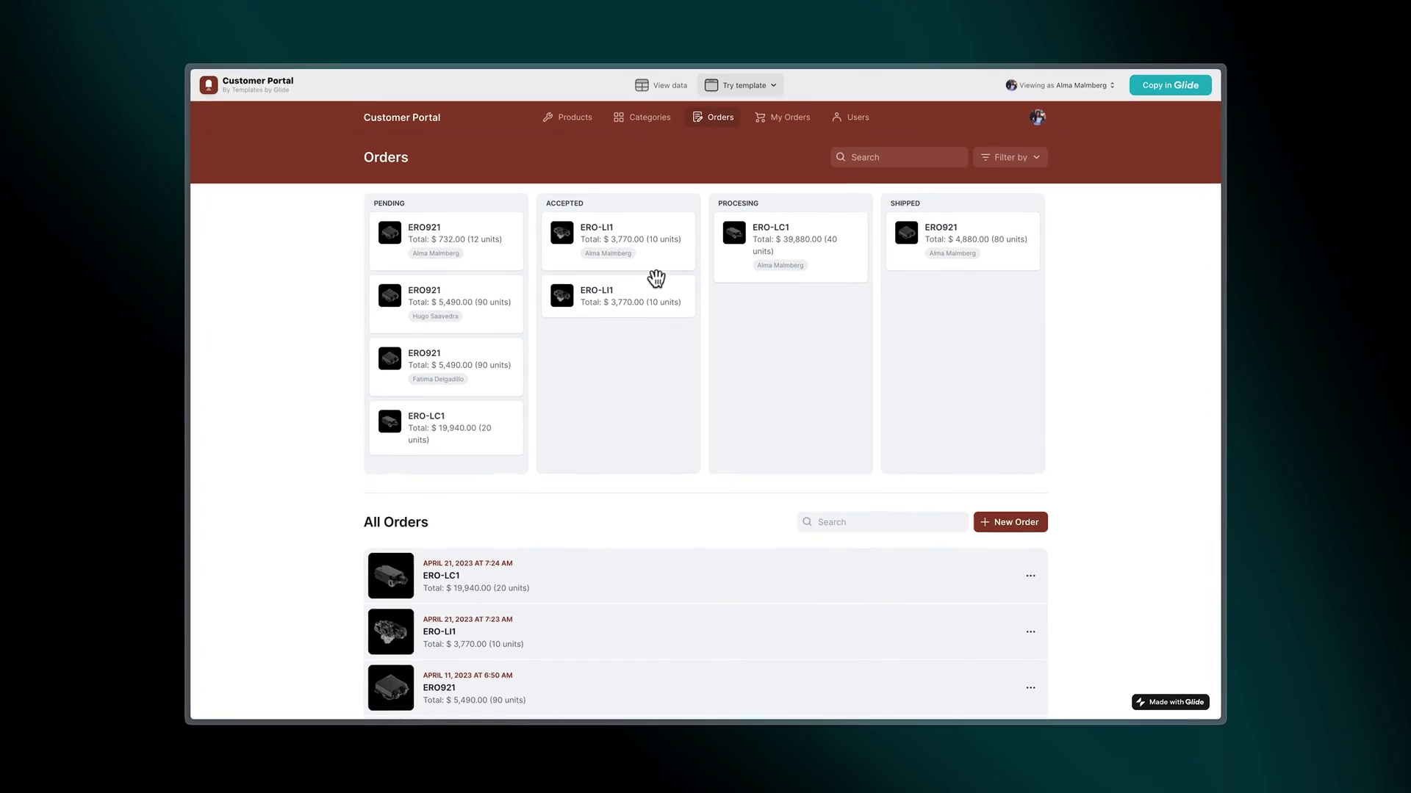
pyautogui.moveTo(651, 294); pyautogui.dragTo(818, 316)
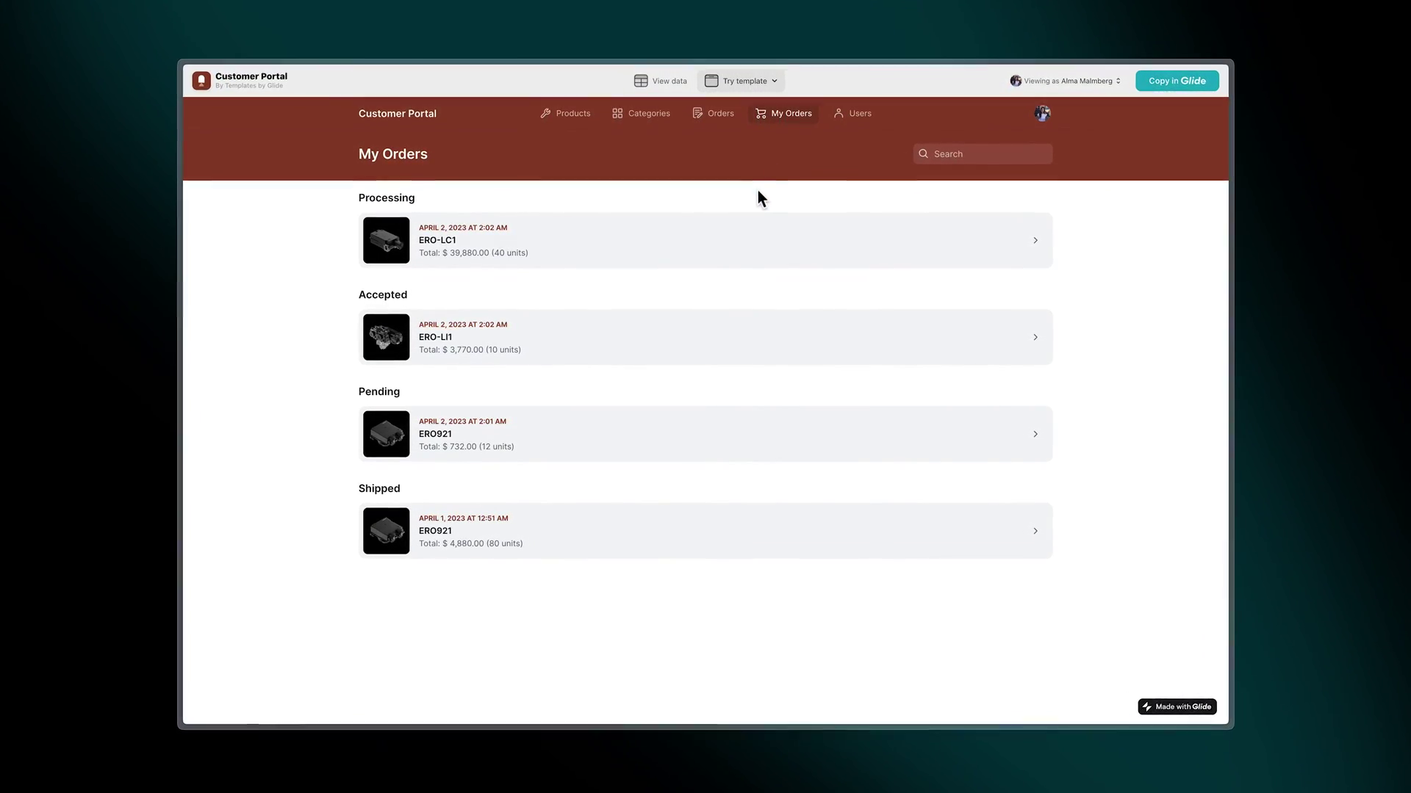
pyautogui.click(740, 233)
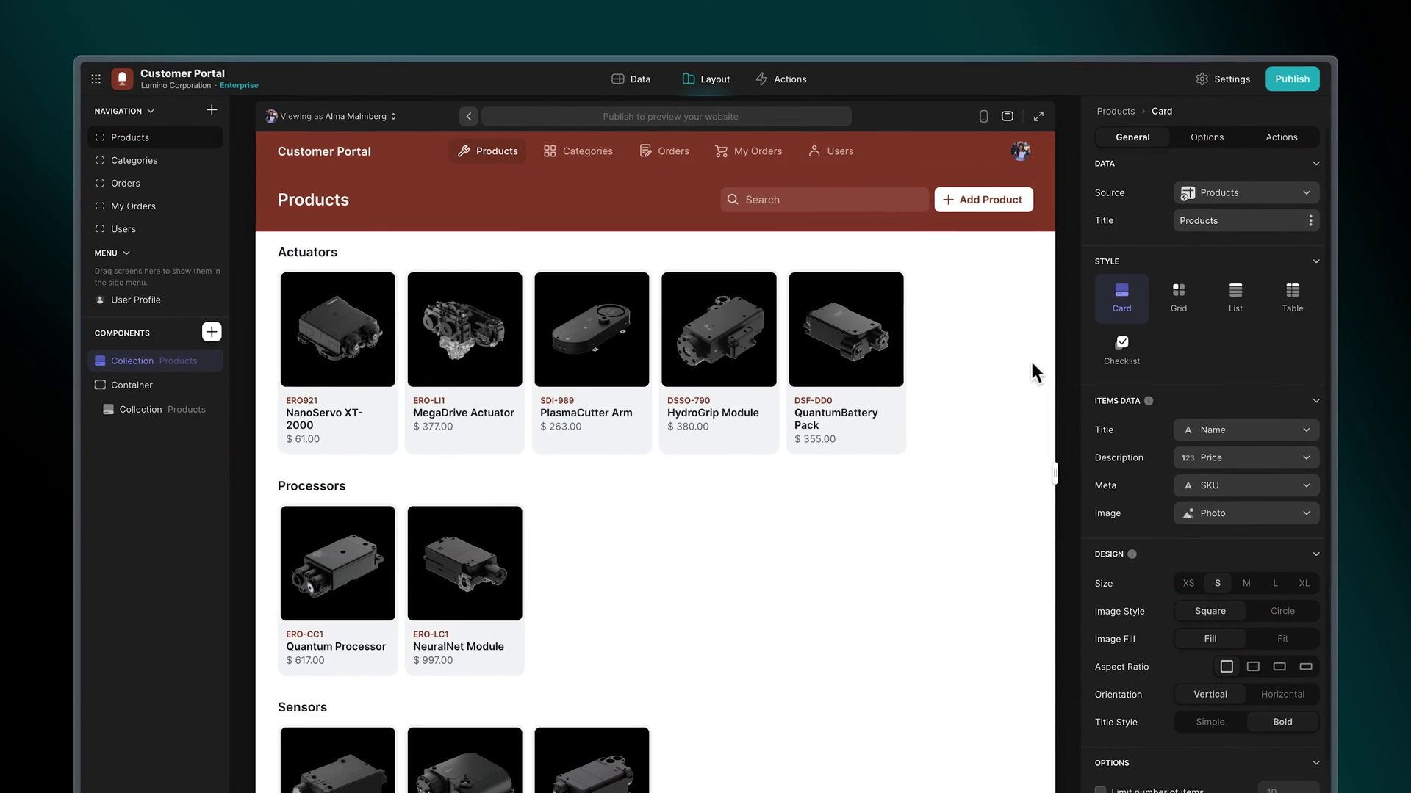
# Step: Style Products as table rows and PlasmaCutter Arm's Similar products as image cards
pyautogui.click(1290, 304)
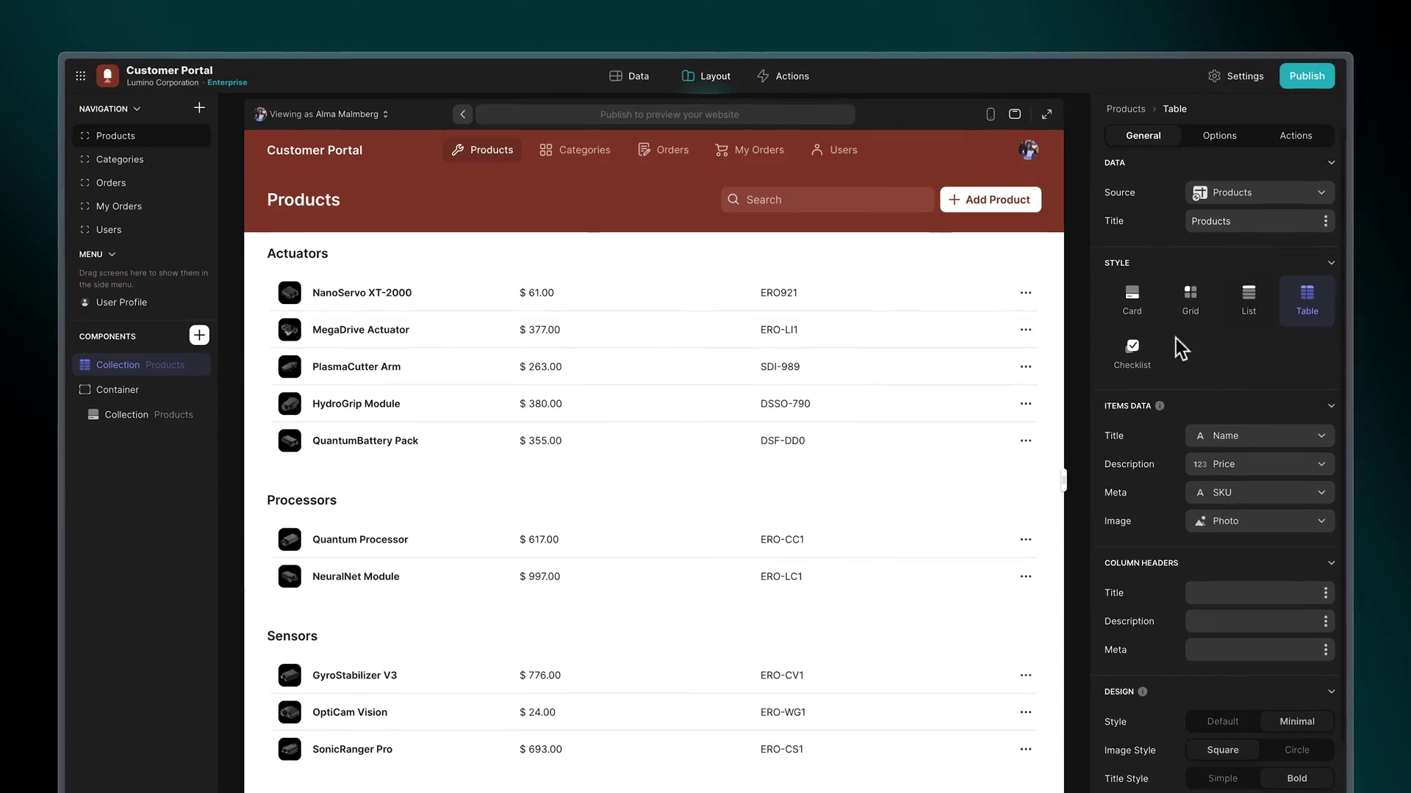
pyautogui.click(982, 368)
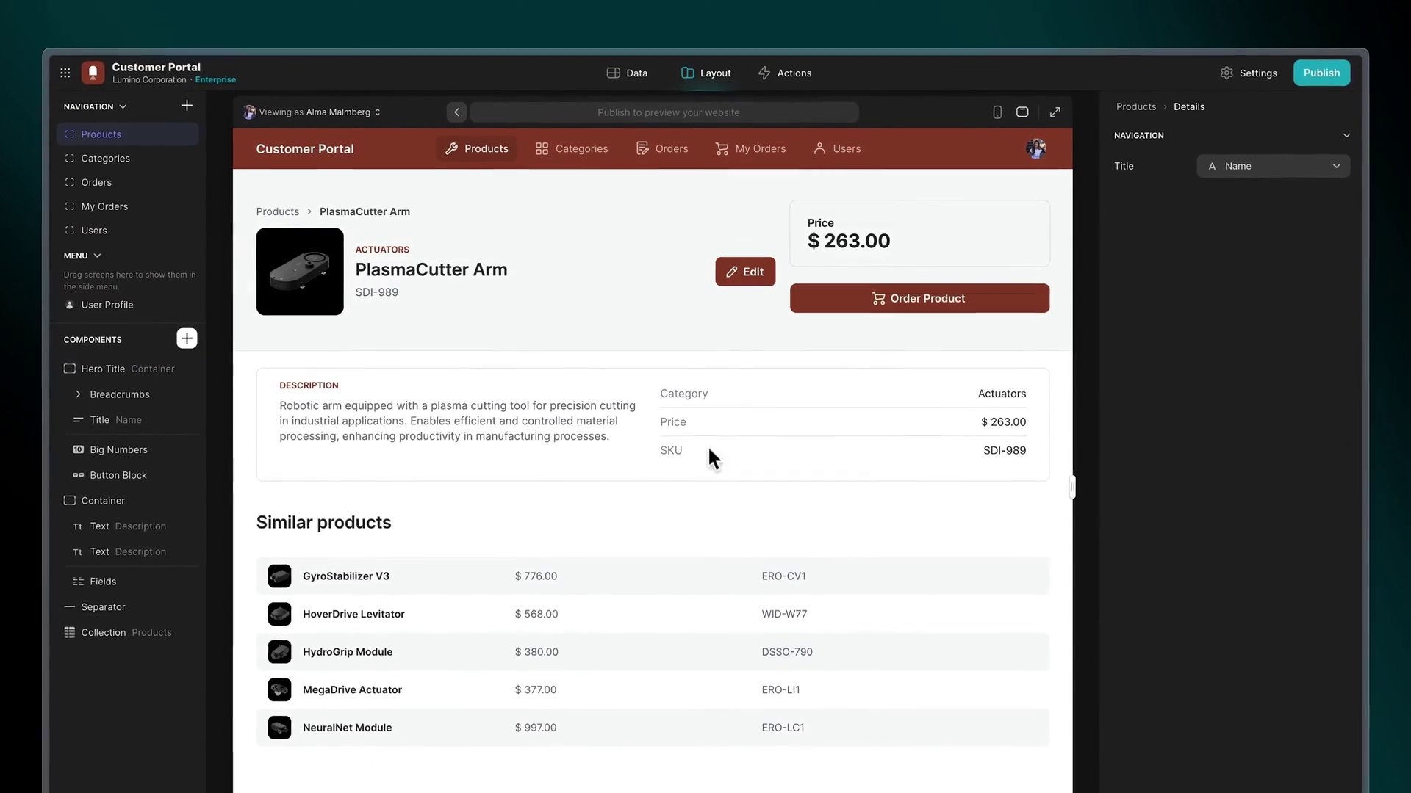
pyautogui.click(122, 633)
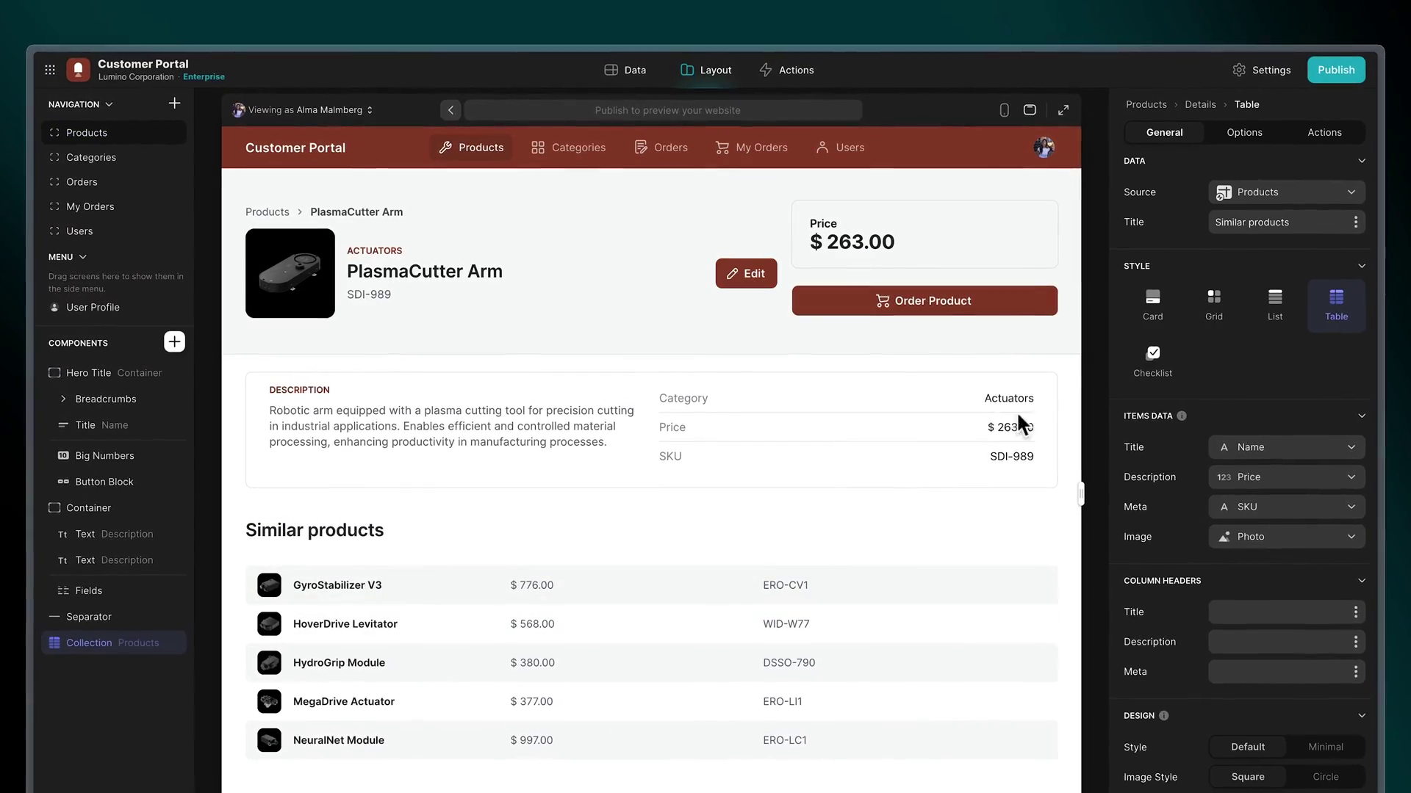
pyautogui.click(1153, 306)
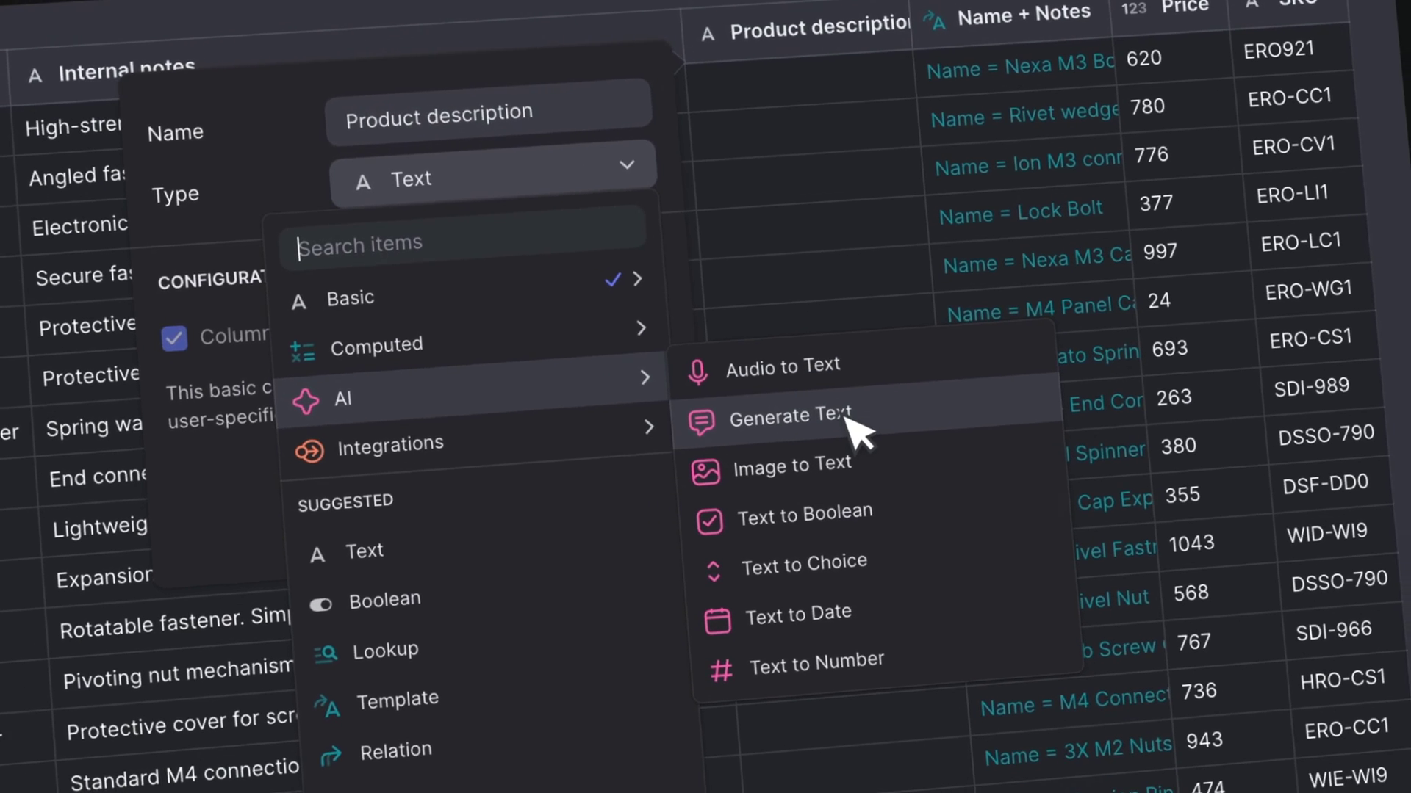
# Step: Enter the AI writing instructions for Product description and confirm the Generate Text column
pyautogui.click(855, 430)
pyautogui.write('Write an external facing product description. Write concisely and professionally for a technical audience')
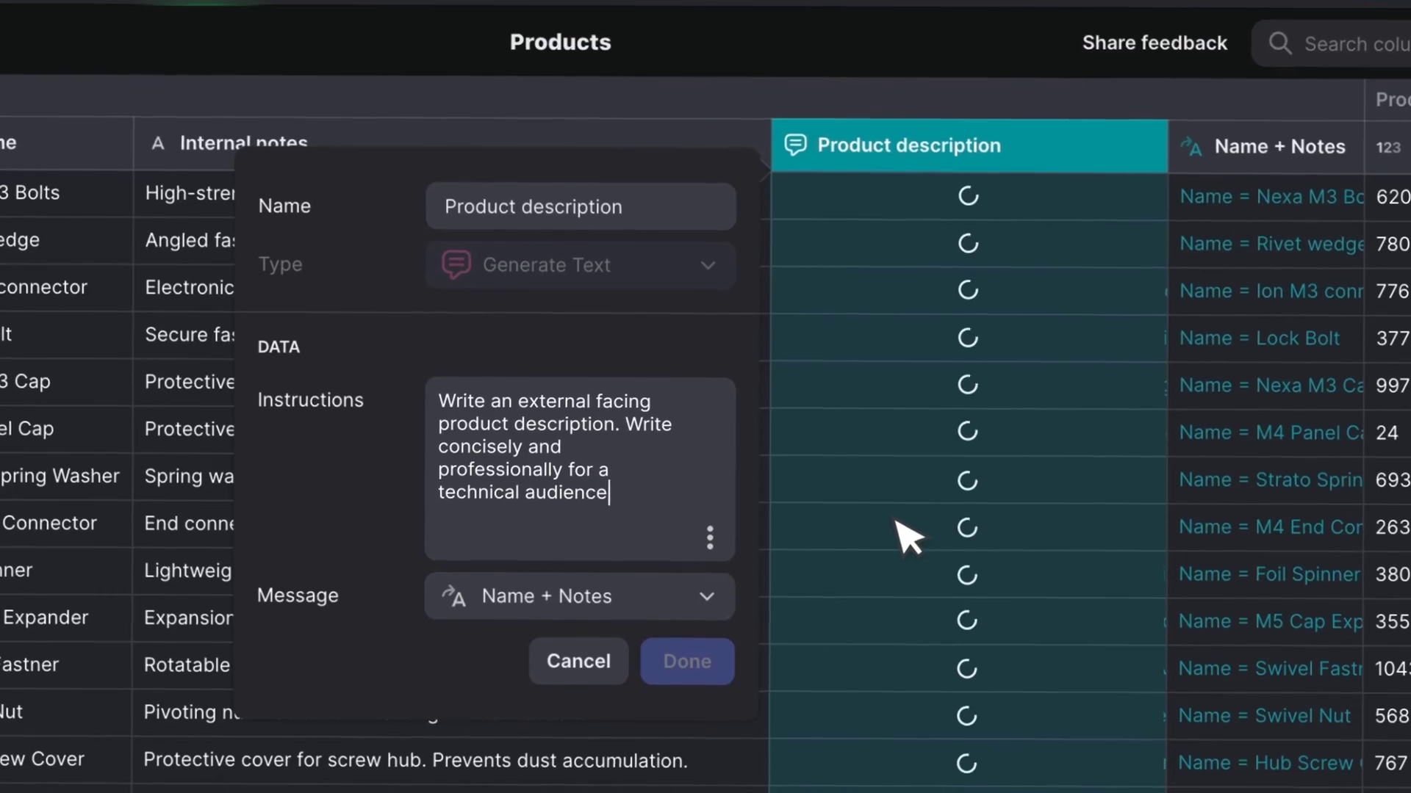
pyautogui.write('Be friendly')
pyautogui.click(683, 618)
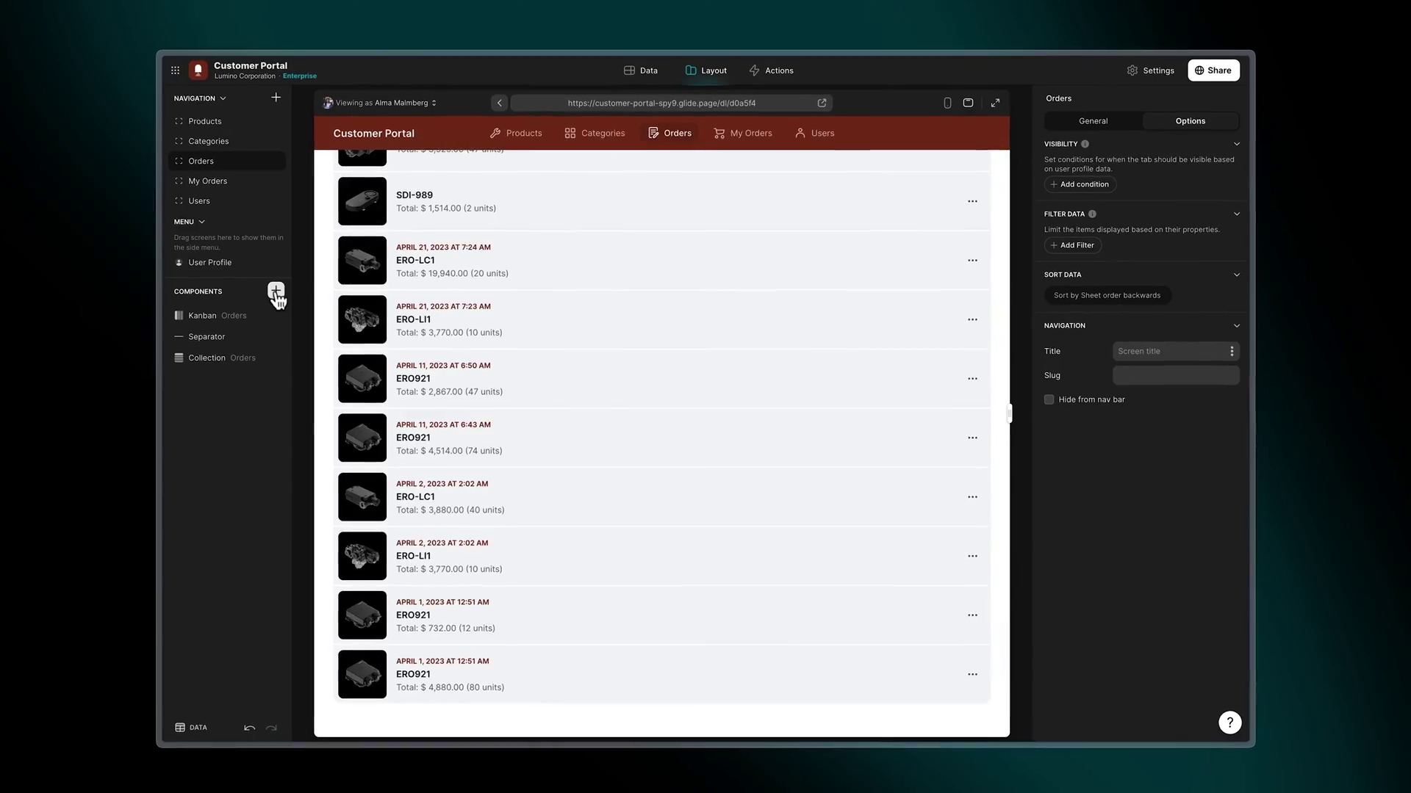
# Step: Insert a radial chart on the Orders screen with Values set to Price x Quantity
pyautogui.click(268, 288)
pyautogui.click(447, 672)
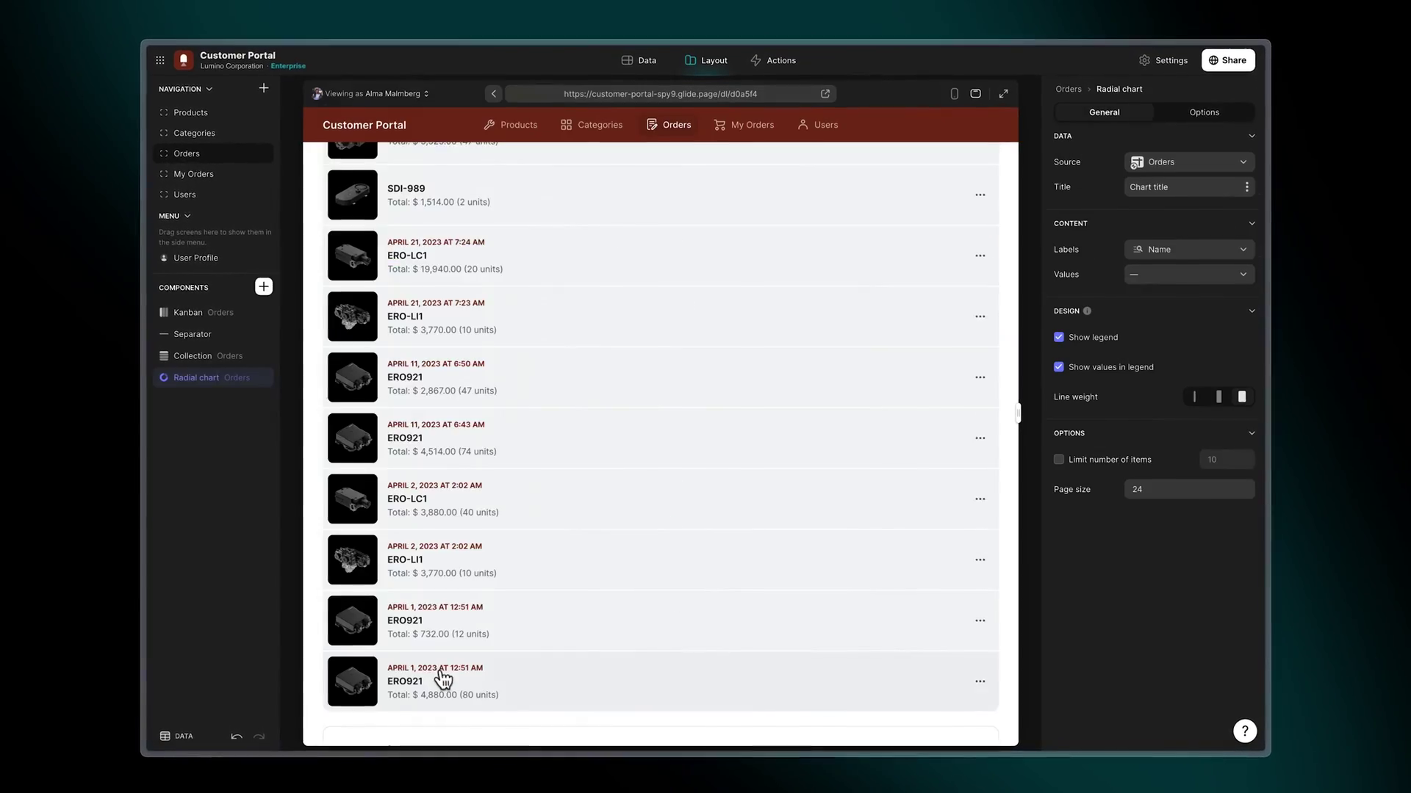
pyautogui.click(1198, 272)
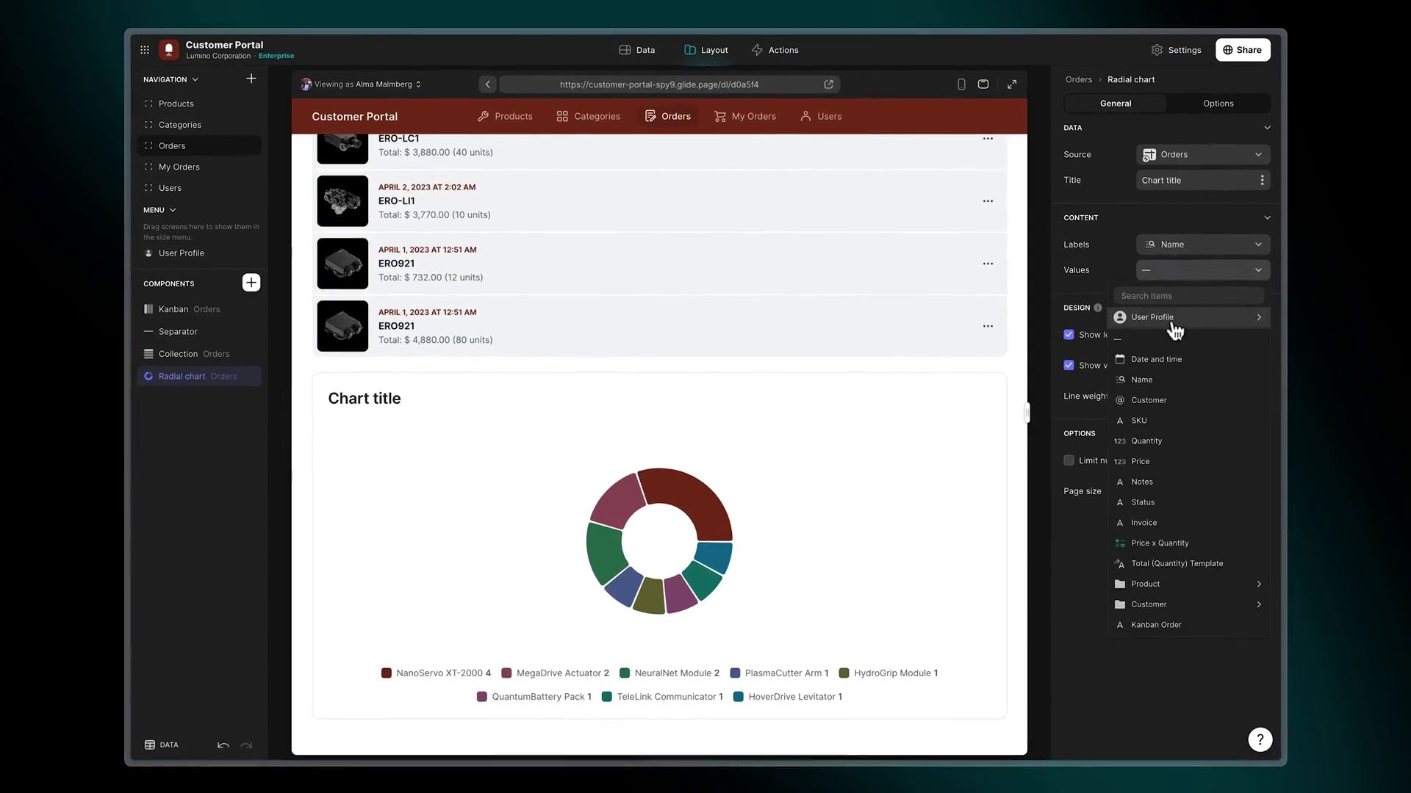
pyautogui.click(1197, 540)
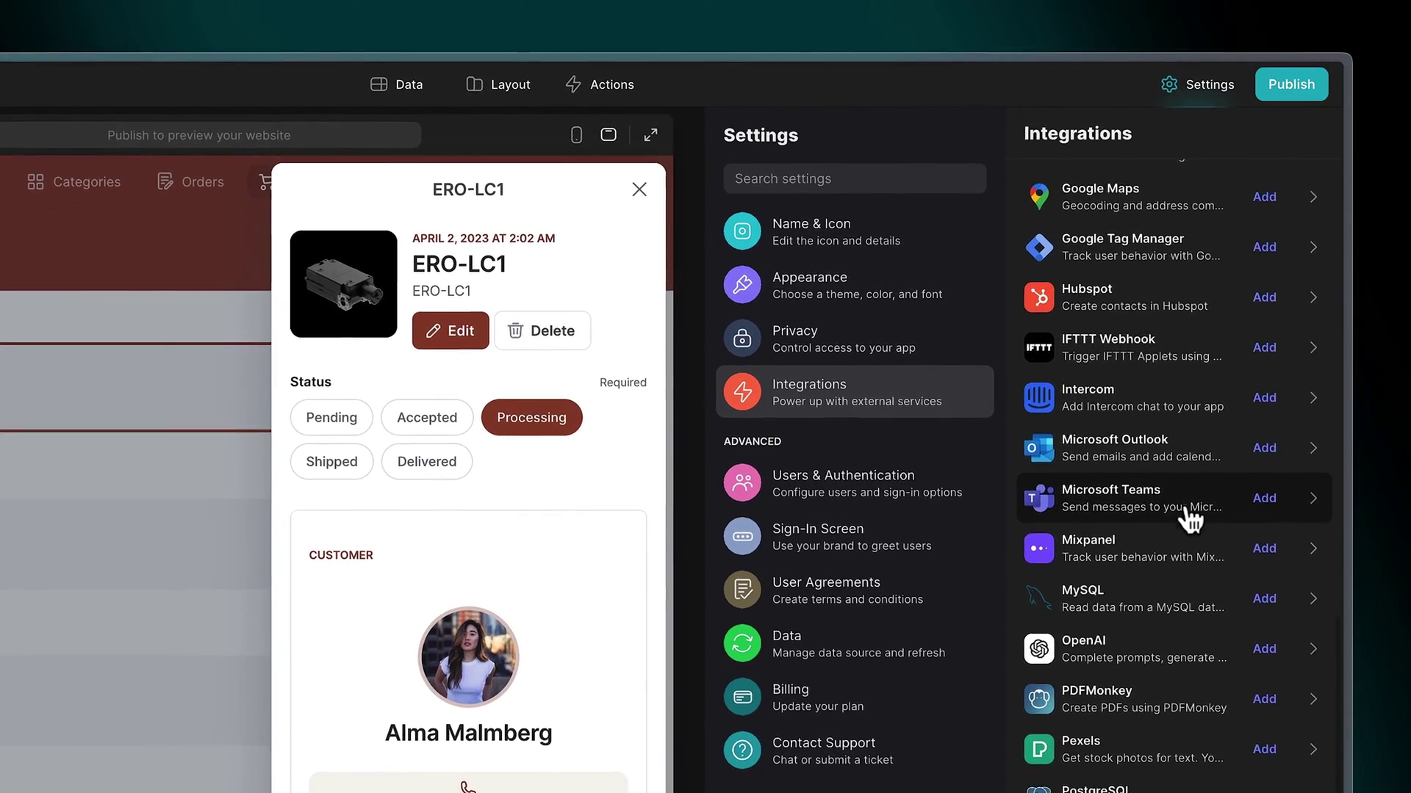
pyautogui.scroll(5, 1190, 509)
pyautogui.scroll(2, 1188, 496)
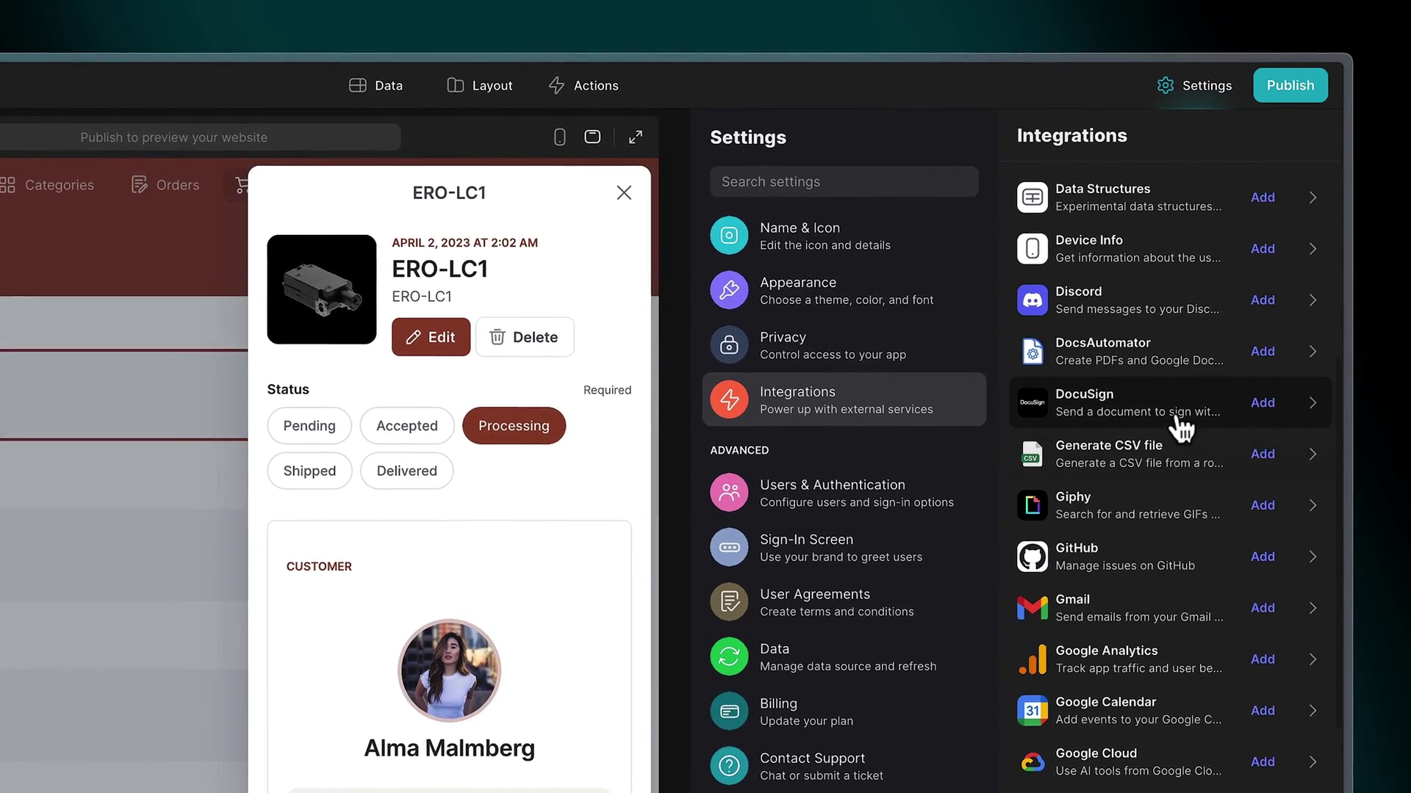
# Step: Add the DocuSign integration, then view the New Order Action Sequence under Actions
pyautogui.click(1180, 430)
pyautogui.click(1091, 392)
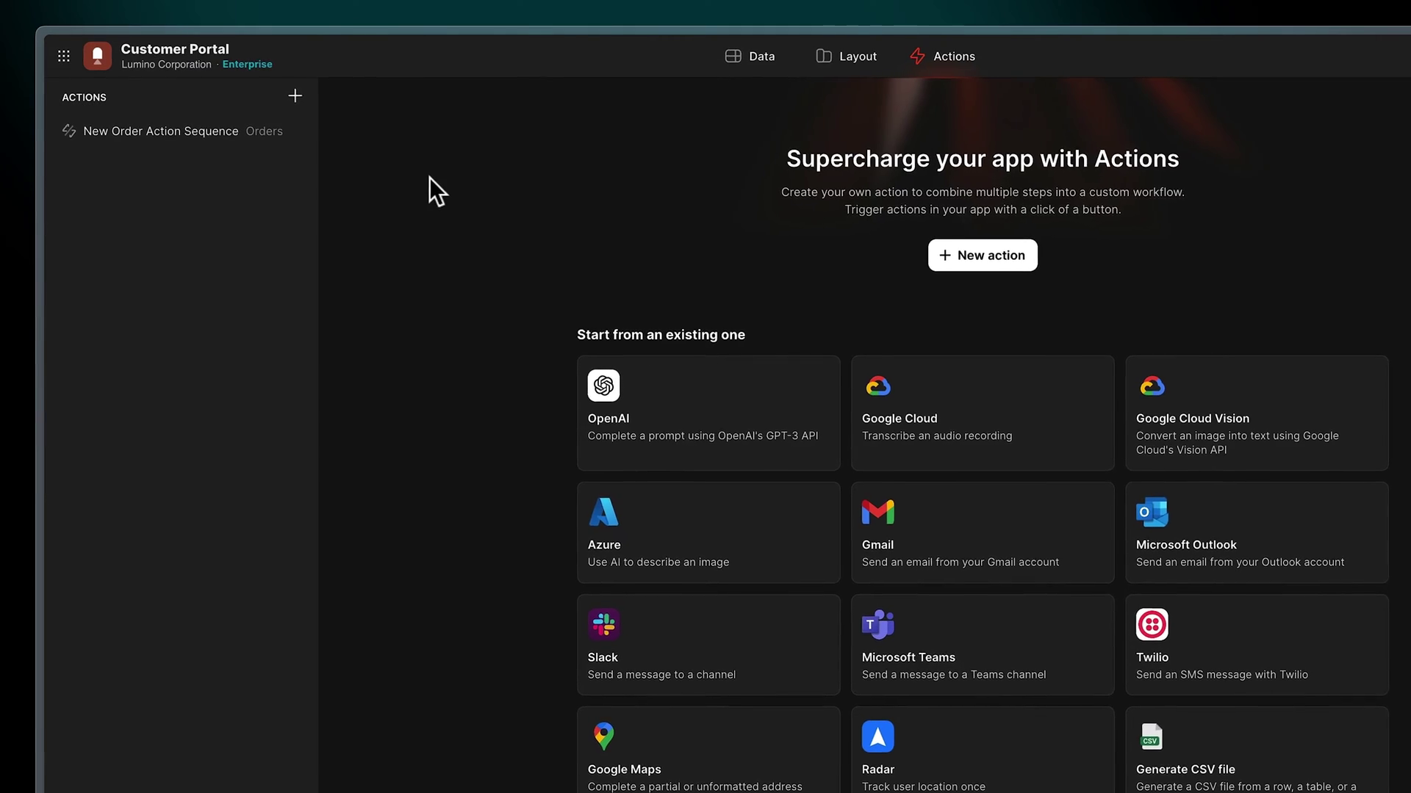
pyautogui.click(214, 137)
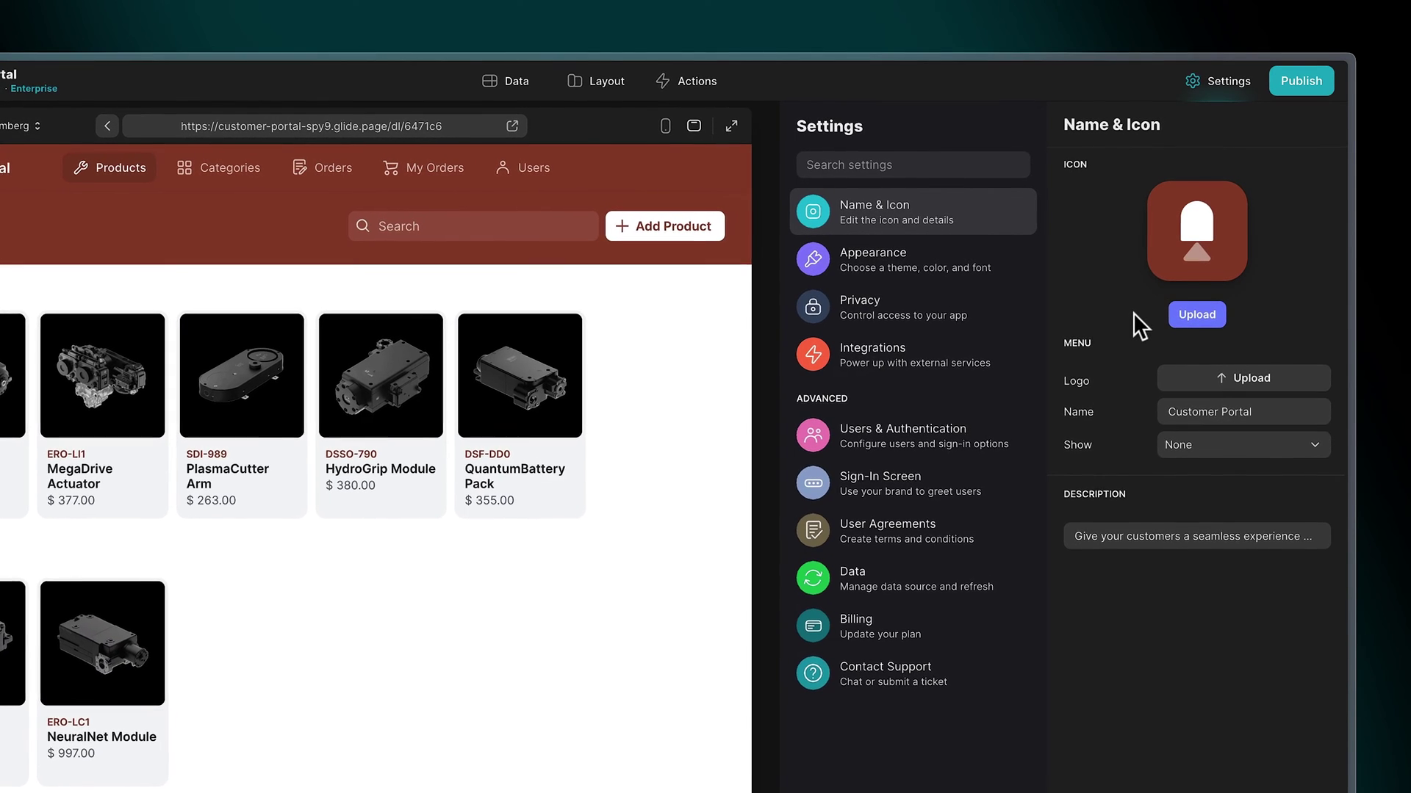
# Step: Set a grey accent colour and make the app private to the Ongoing Production team
pyautogui.click(1003, 268)
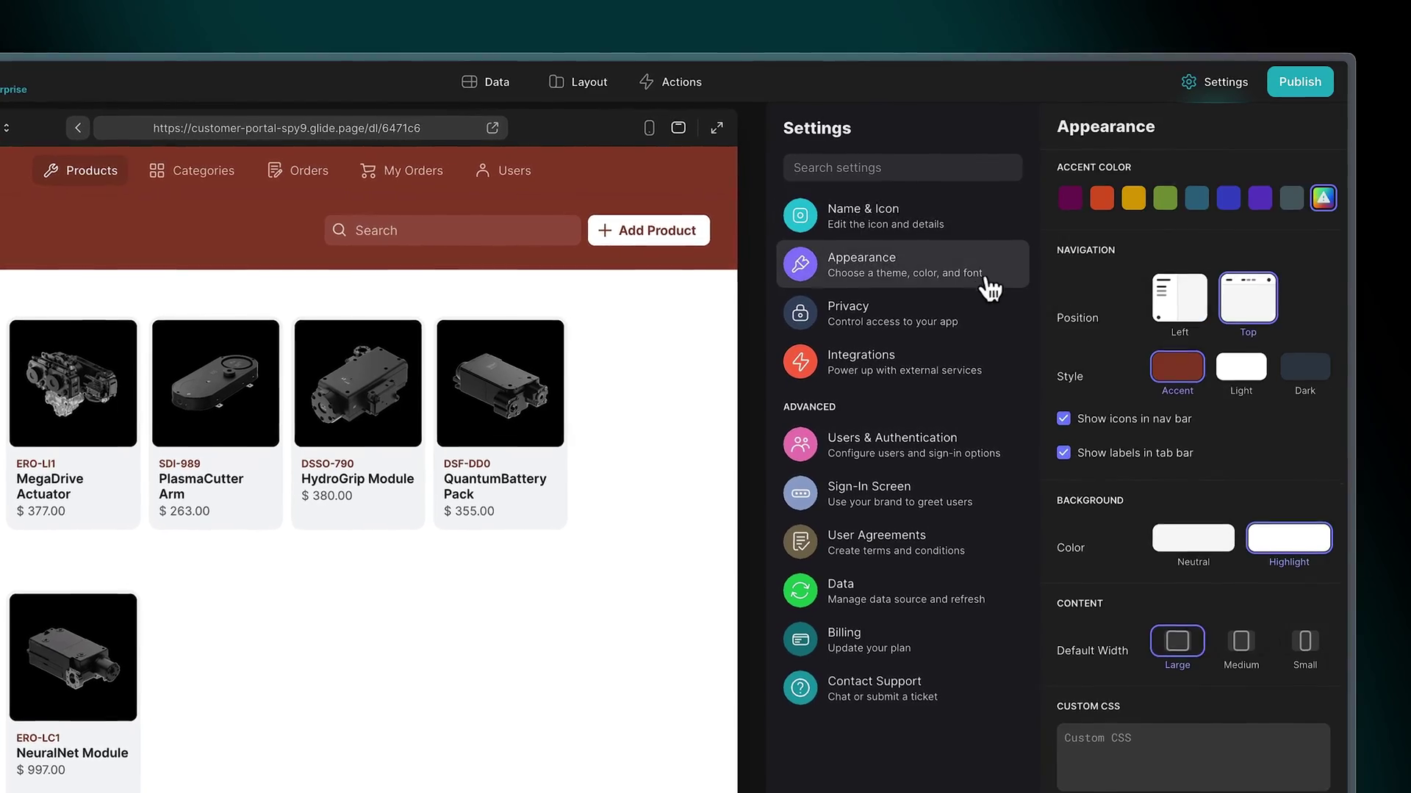
pyautogui.click(1291, 203)
pyautogui.click(977, 330)
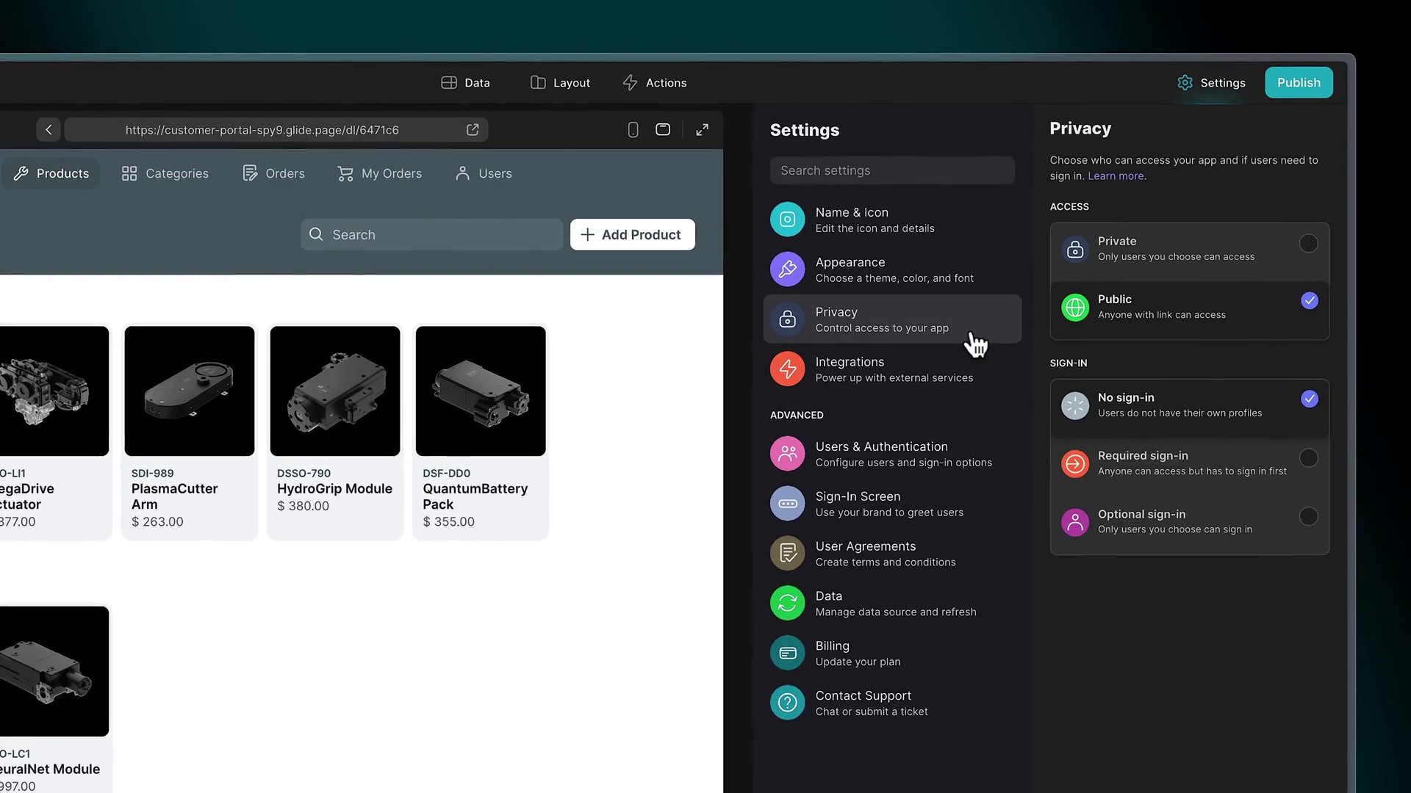
pyautogui.click(1267, 252)
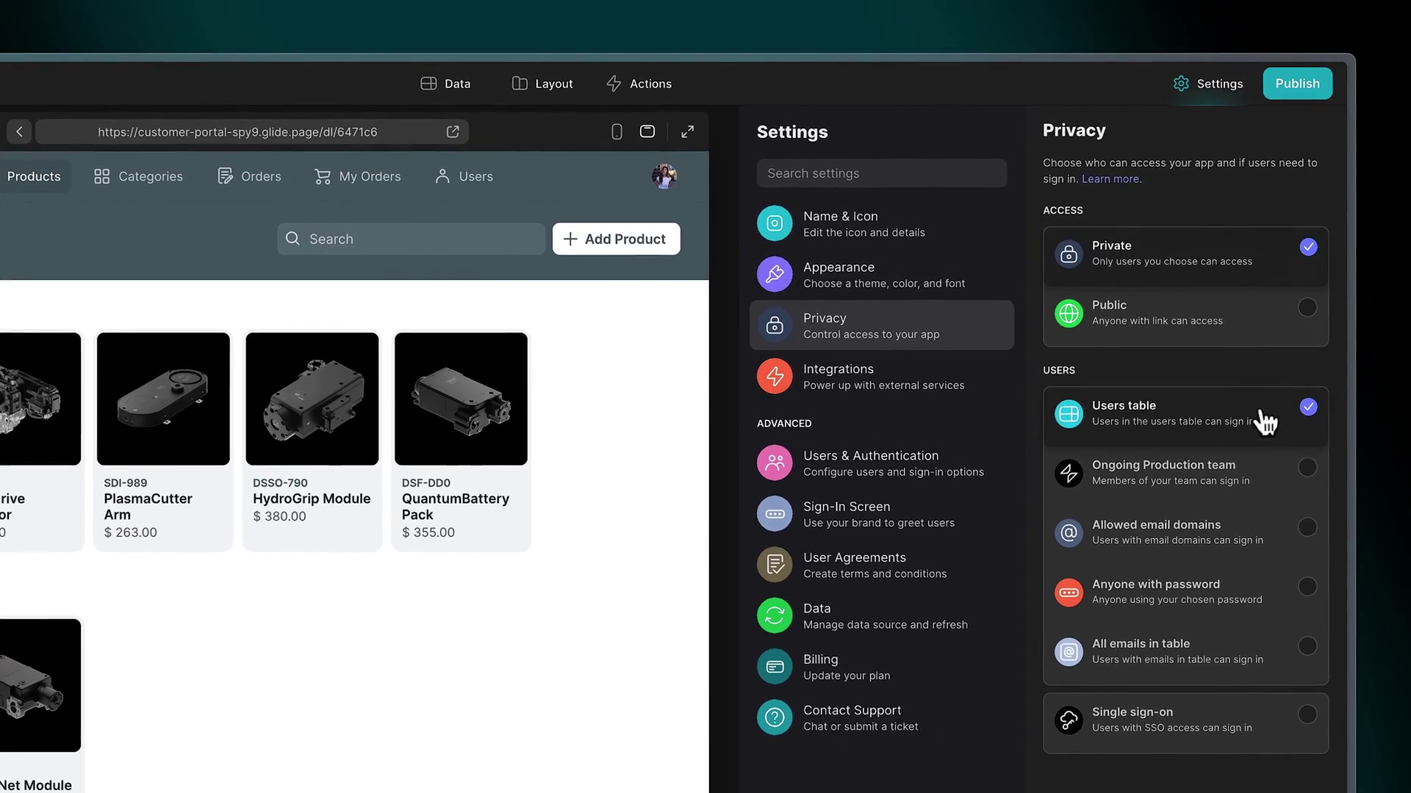
pyautogui.click(1271, 480)
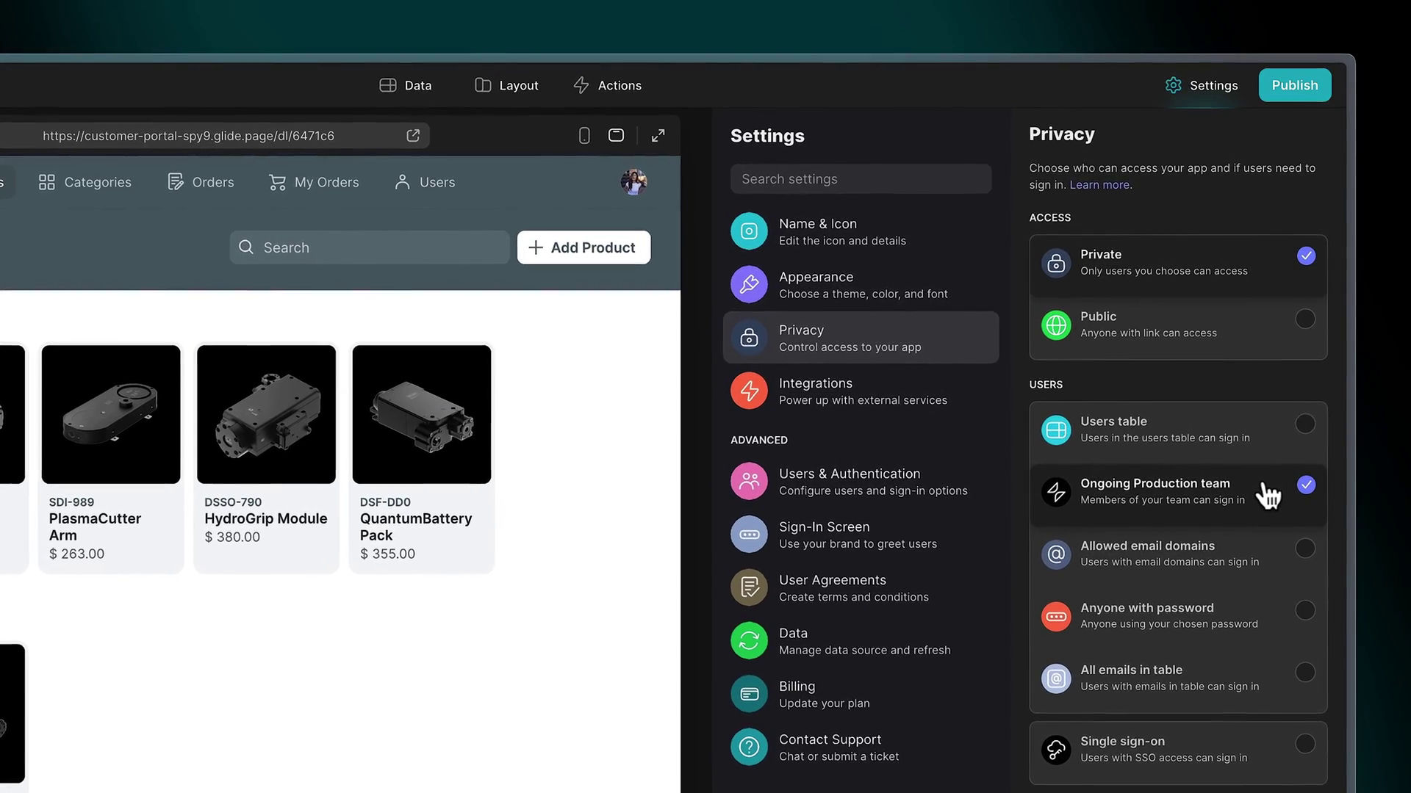
# Step: Publish the app and copy its share link
pyautogui.click(1296, 89)
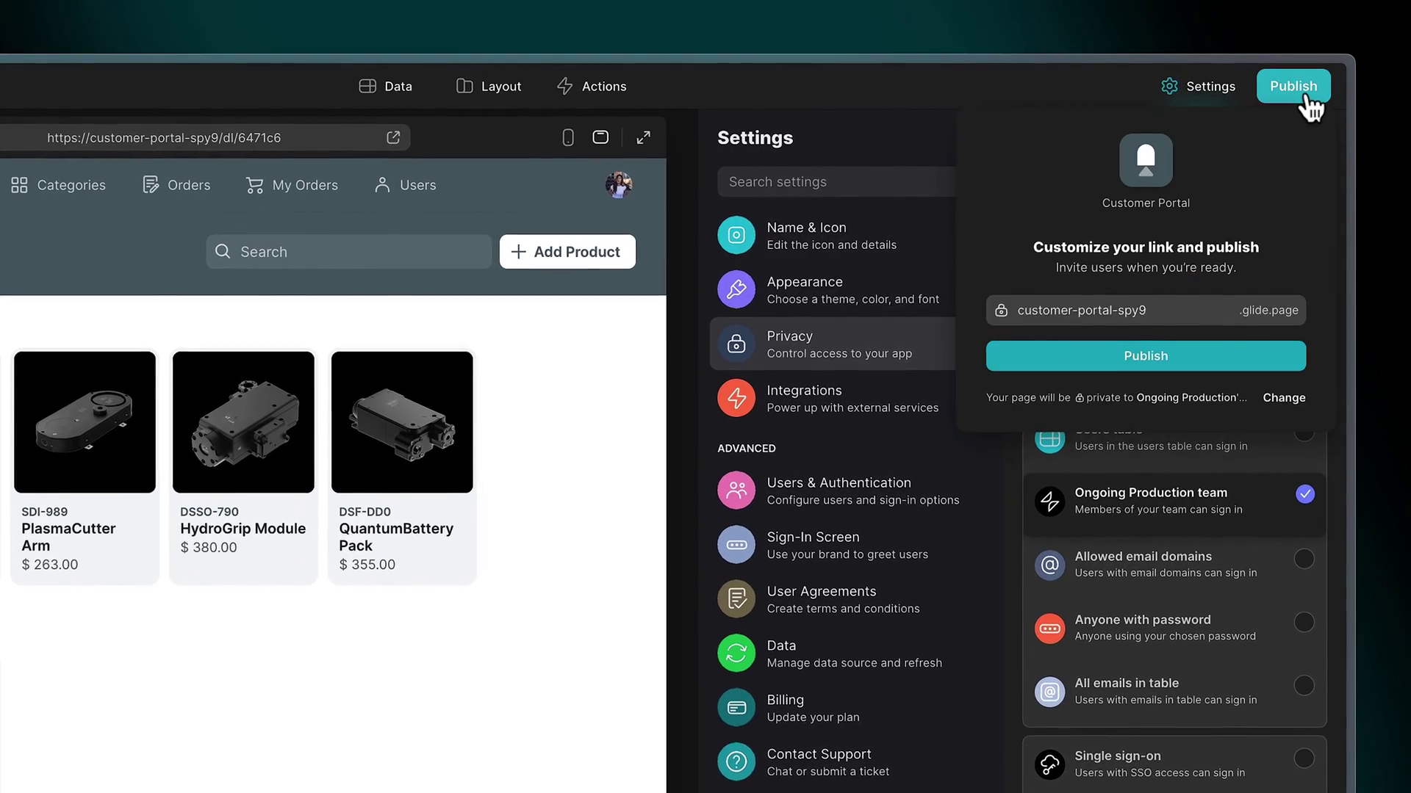
pyautogui.click(1195, 358)
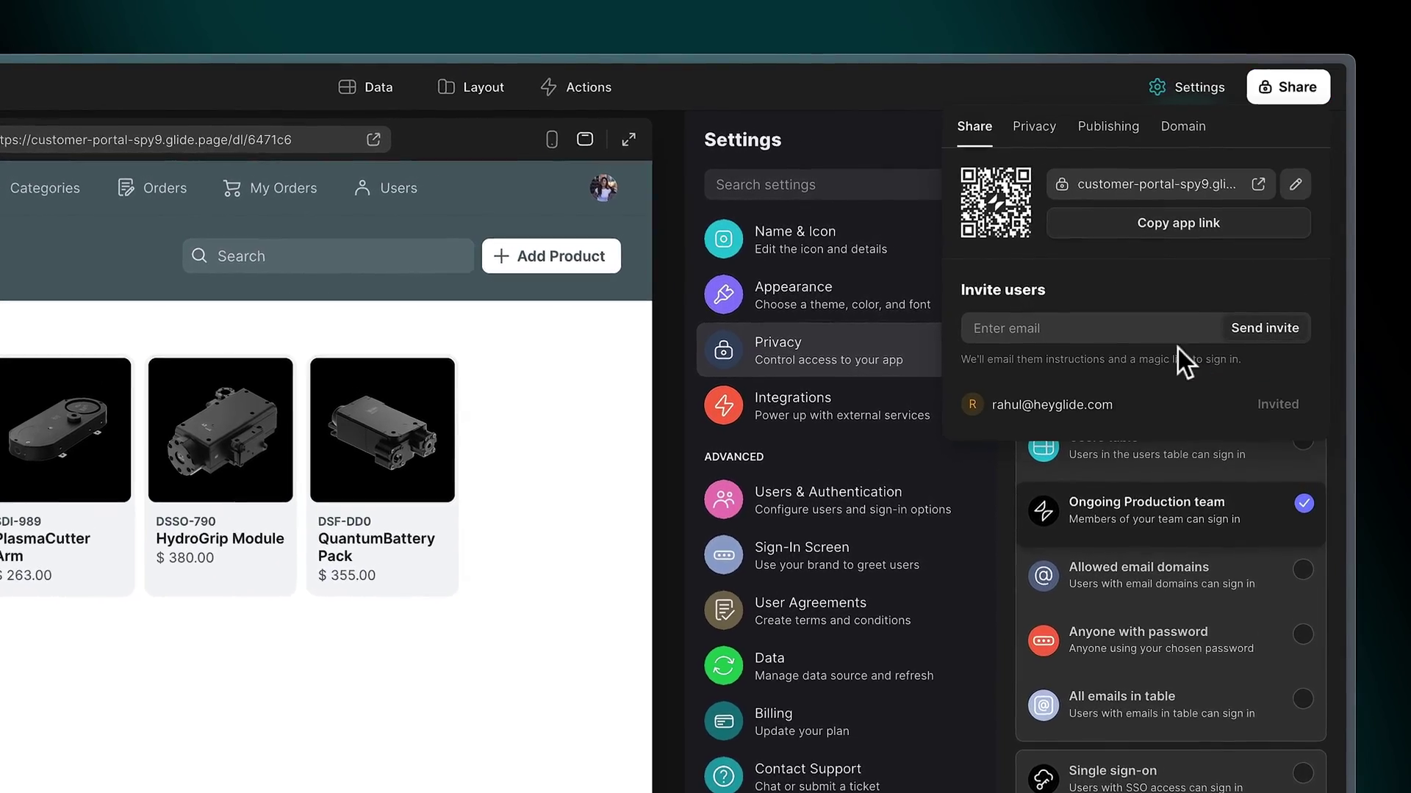
pyautogui.click(1097, 243)
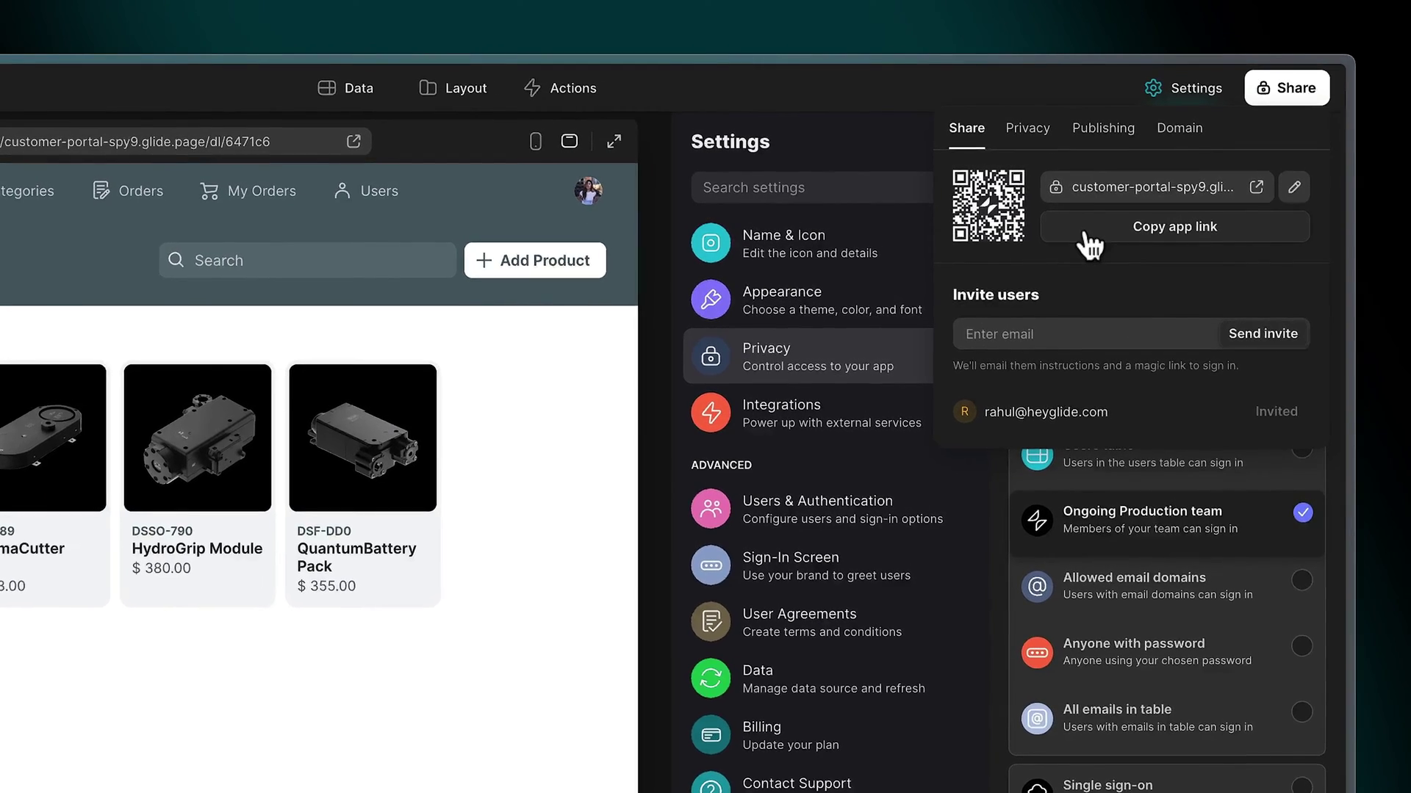